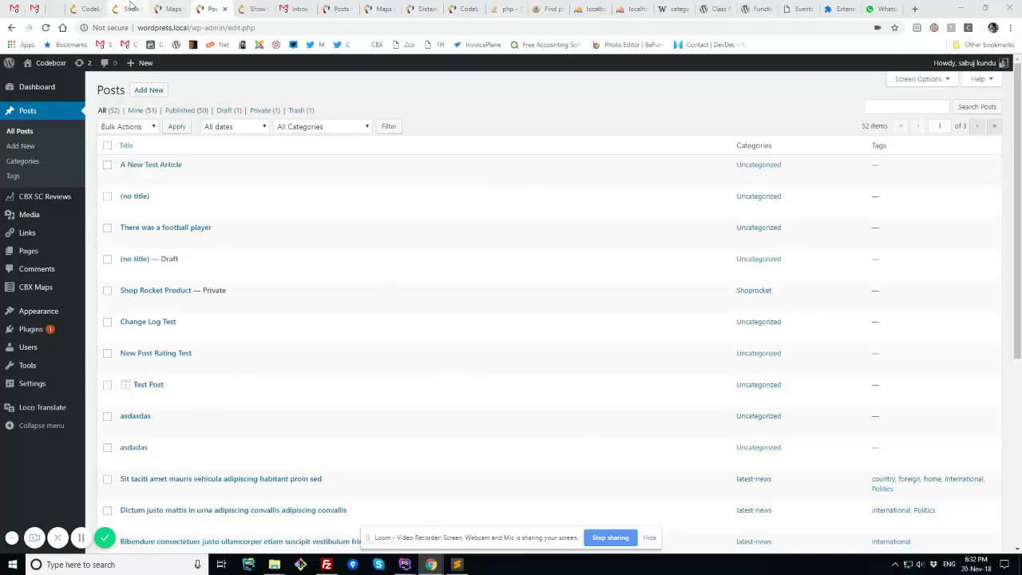
Step: Read the codeboxr taxonomy admin-columns article, then toggle Categories in the Posts Screen Options
{"action": "left_click", "coordinate": [89, 8]}
{"action": "left_click", "coordinate": [125, 8]}
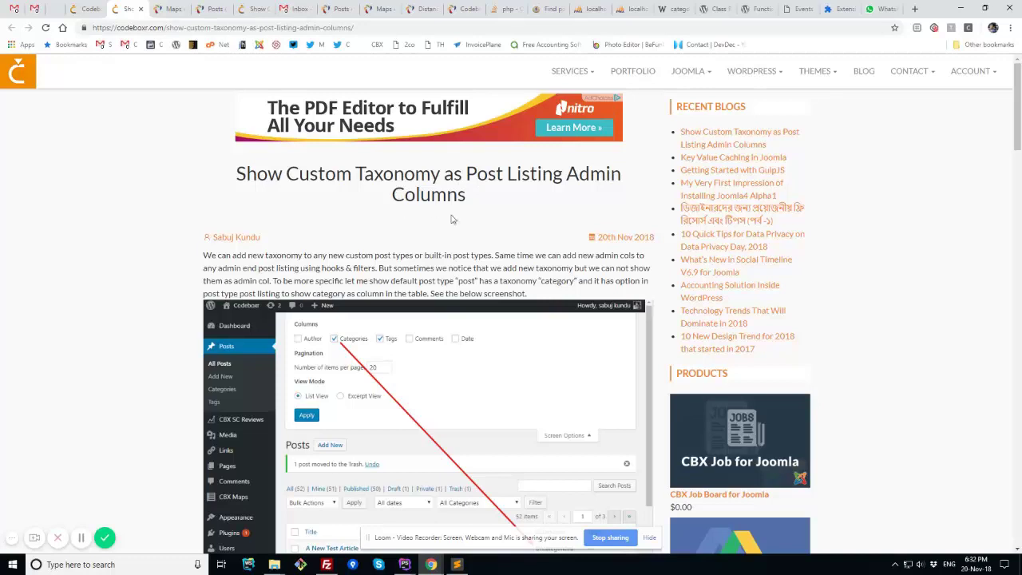
{"action": "left_click", "coordinate": [212, 8]}
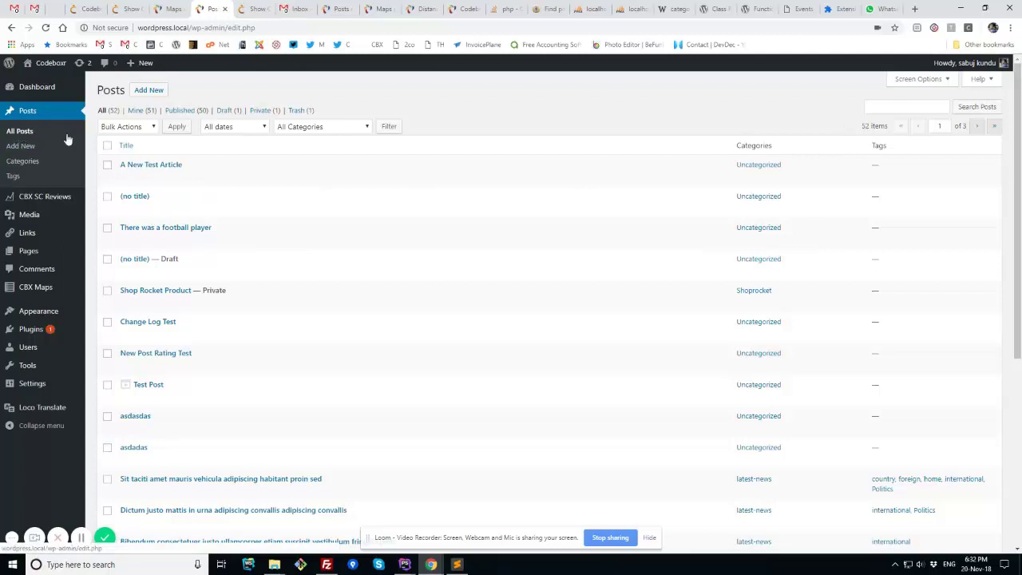
{"action": "left_click", "coordinate": [932, 79]}
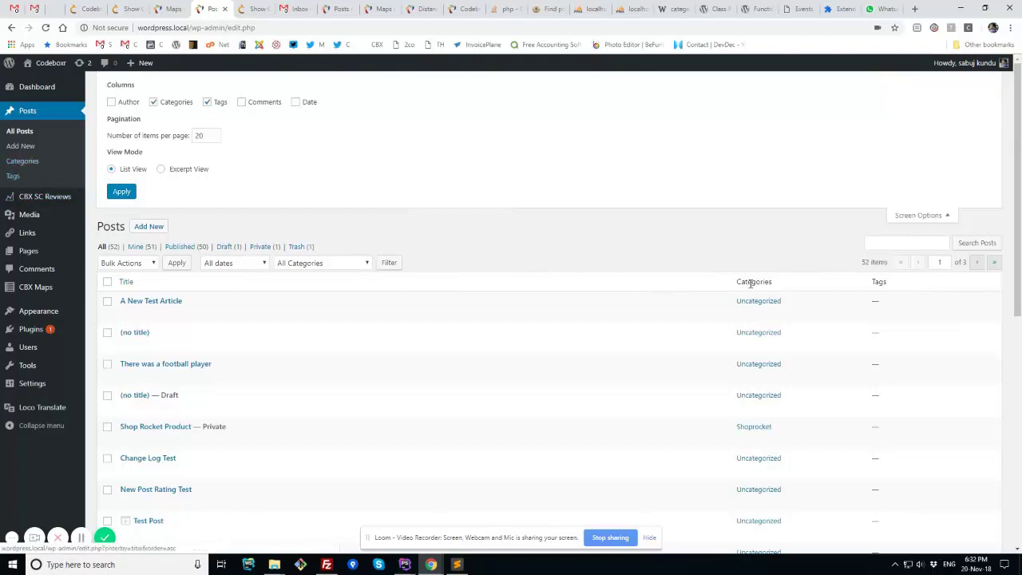
{"action": "left_click", "coordinate": [178, 102]}
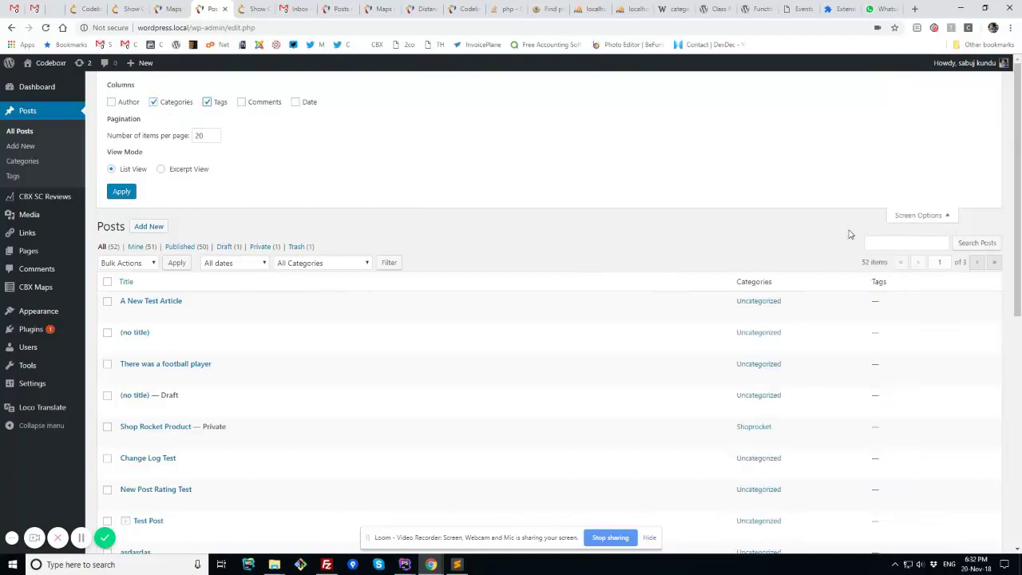
{"action": "left_click", "coordinate": [922, 215]}
Step: Check the CBX Maps list, its categories page and Screen Options, which offer no Categories column
{"action": "mouse_move", "coordinate": [28, 232]}
{"action": "left_click", "coordinate": [35, 287]}
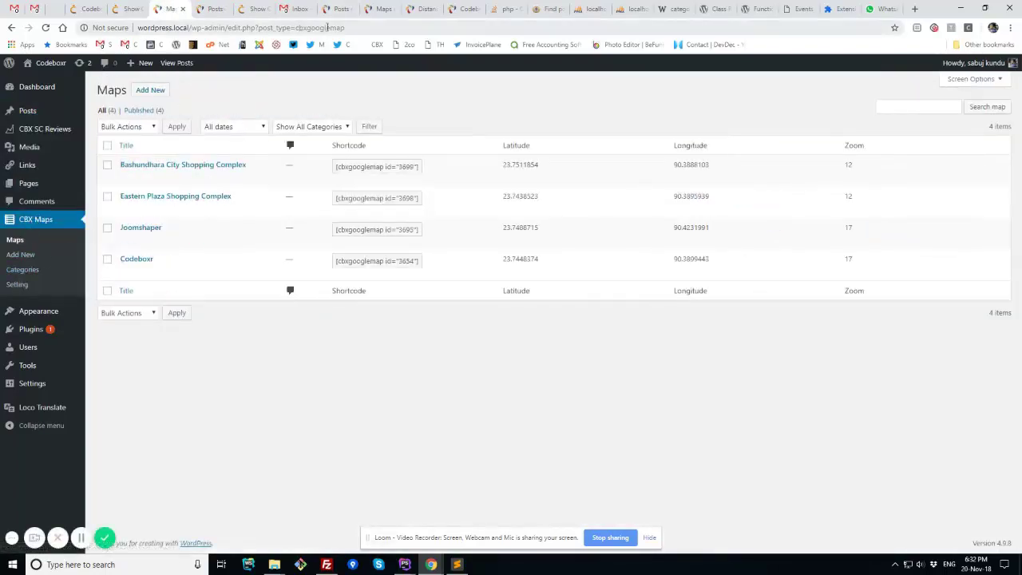
{"action": "left_click", "coordinate": [35, 272]}
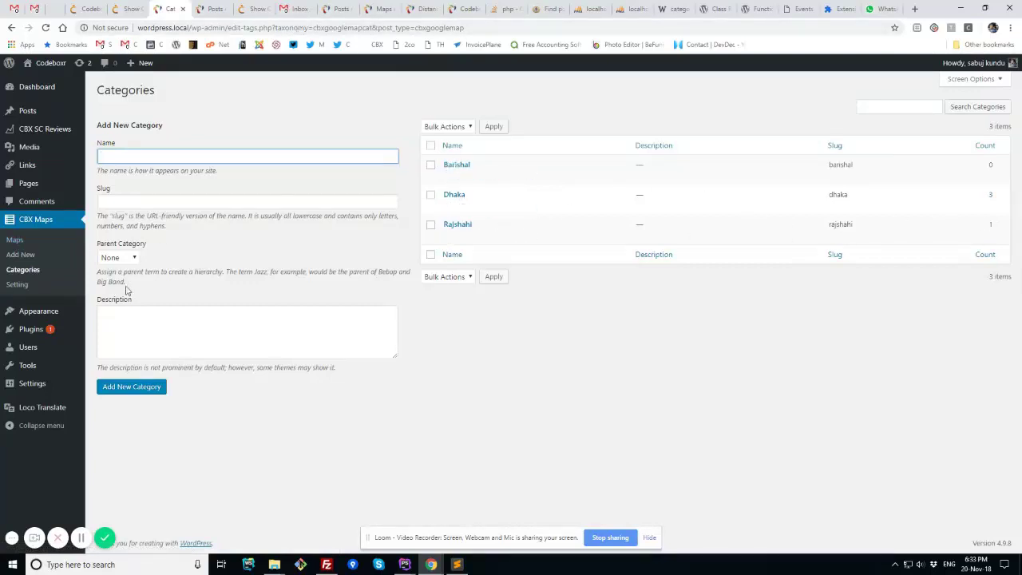
{"action": "left_click", "coordinate": [16, 240]}
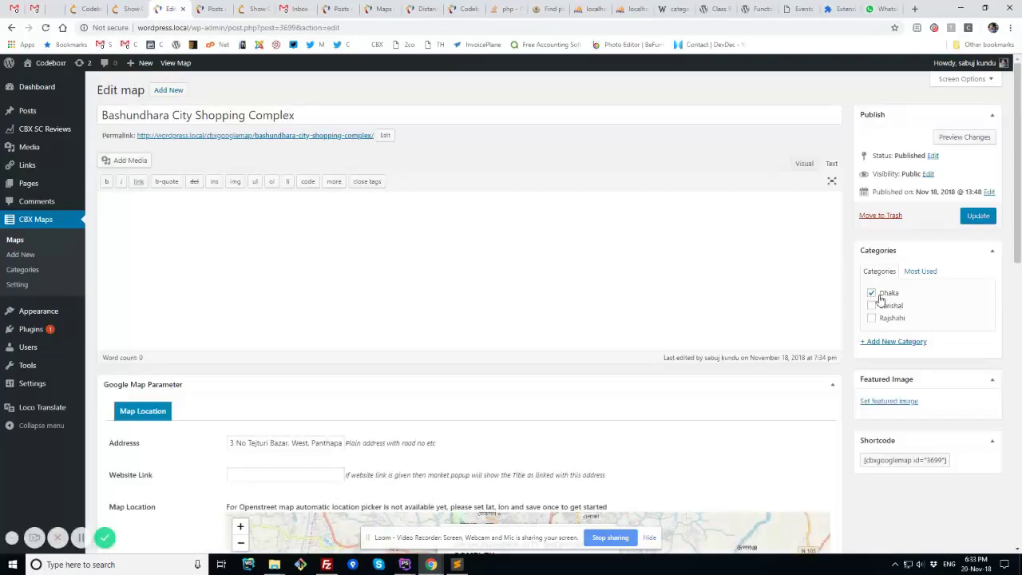
{"action": "left_click", "coordinate": [48, 244]}
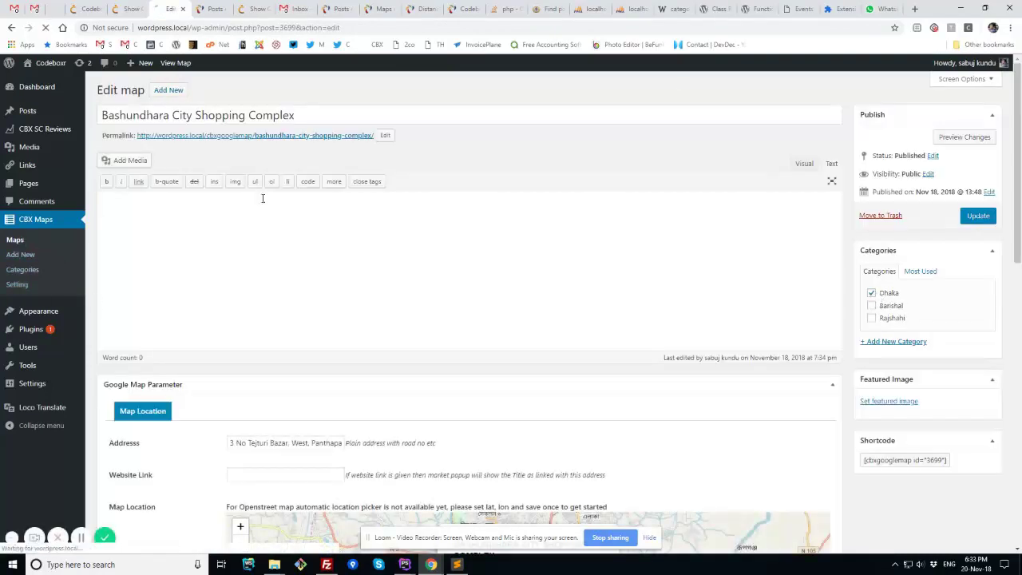
{"action": "left_click", "coordinate": [971, 79]}
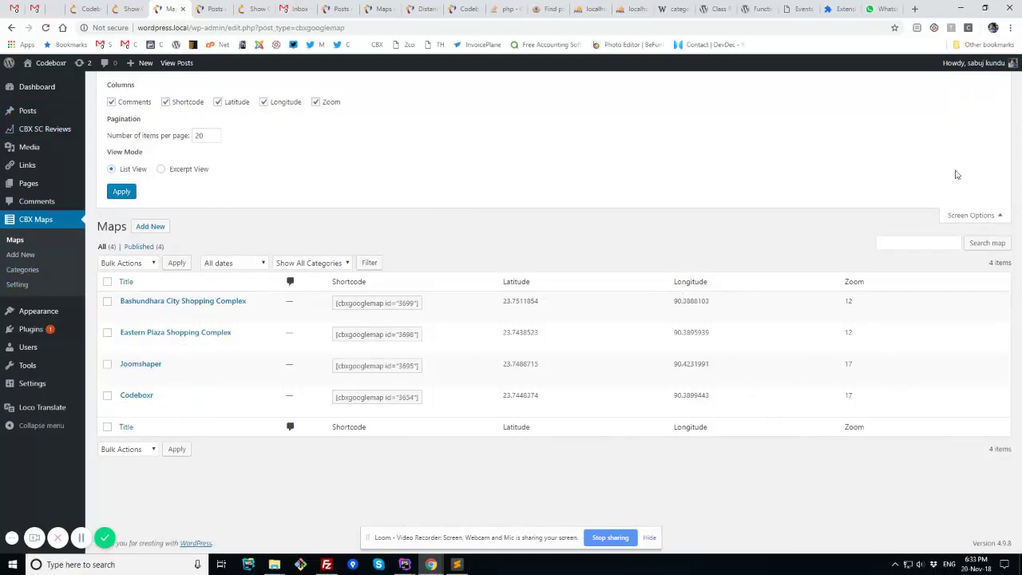
{"action": "left_click", "coordinate": [972, 214]}
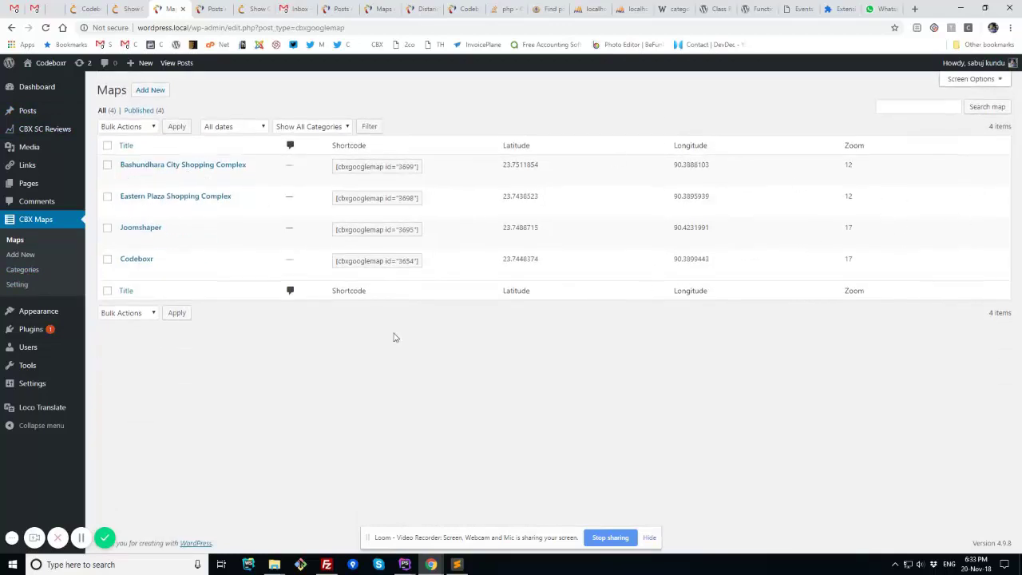
{"action": "left_click", "coordinate": [404, 565]}
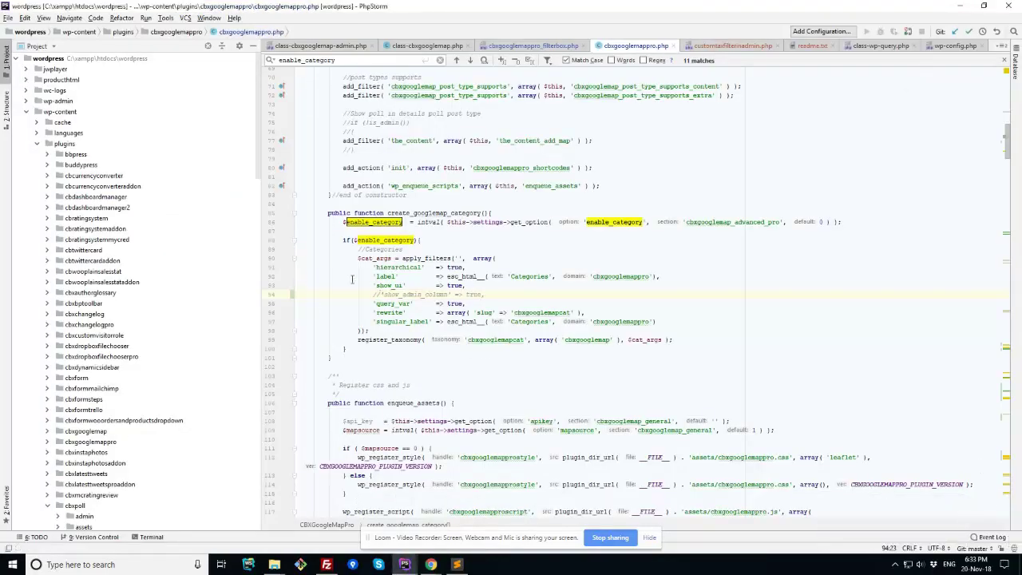
Step: Examine the register_taxonomy call and its commented-out show_admin_column line in cbxgooglemappro.php
{"action": "left_click", "coordinate": [352, 341]}
{"action": "left_click", "coordinate": [329, 357]}
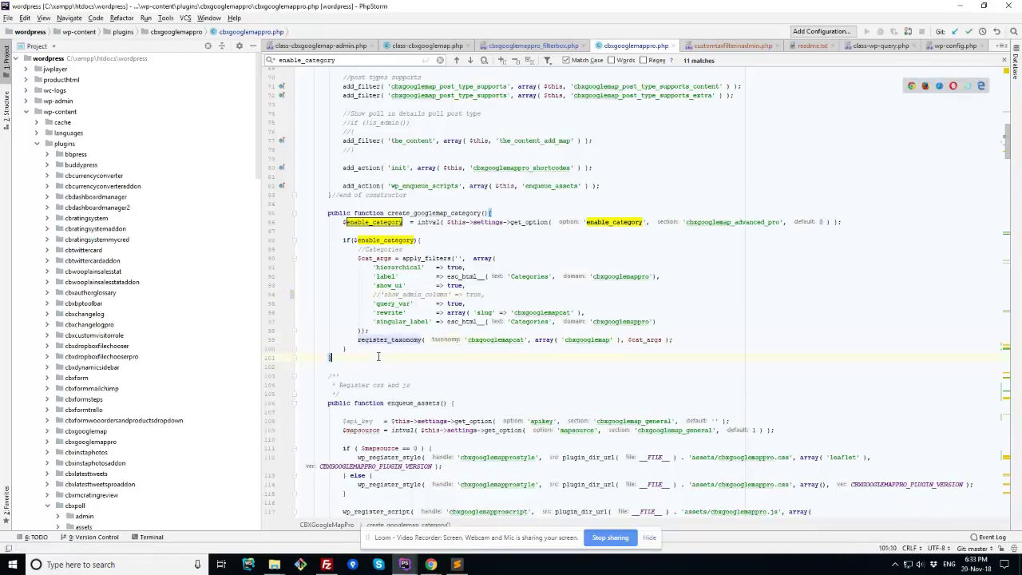
{"action": "double_click", "coordinate": [358, 340]}
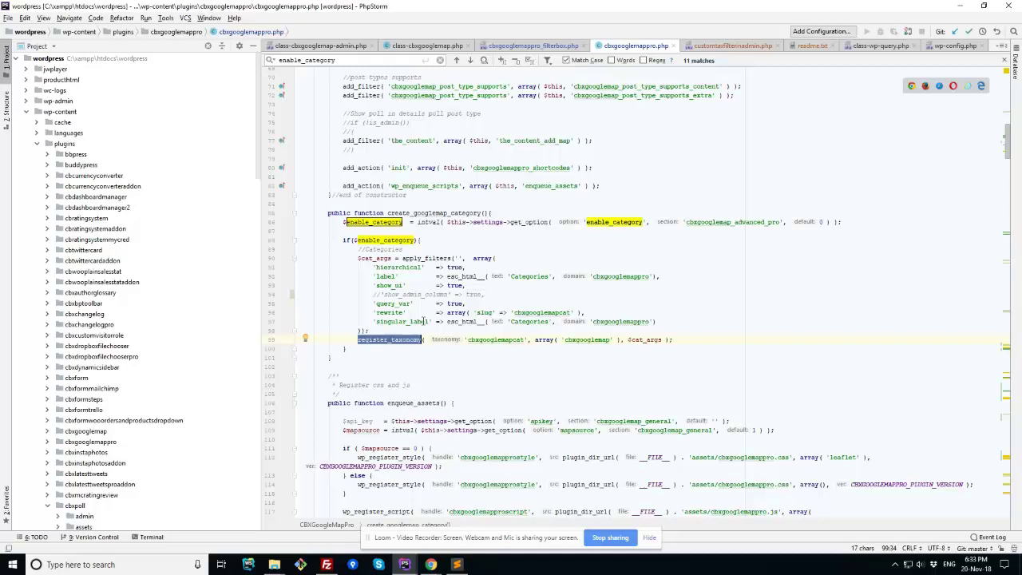
{"action": "left_click_drag", "start_coordinate": [372, 294], "coordinate": [515, 294]}
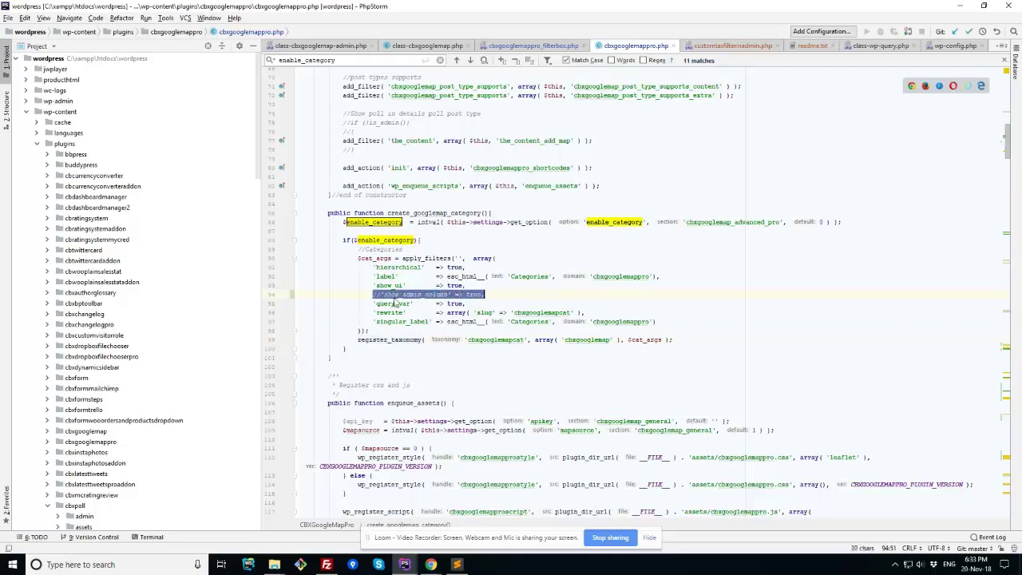
{"action": "left_click", "coordinate": [402, 275]}
{"action": "left_click", "coordinate": [414, 294]}
{"action": "double_click", "coordinate": [411, 295]}
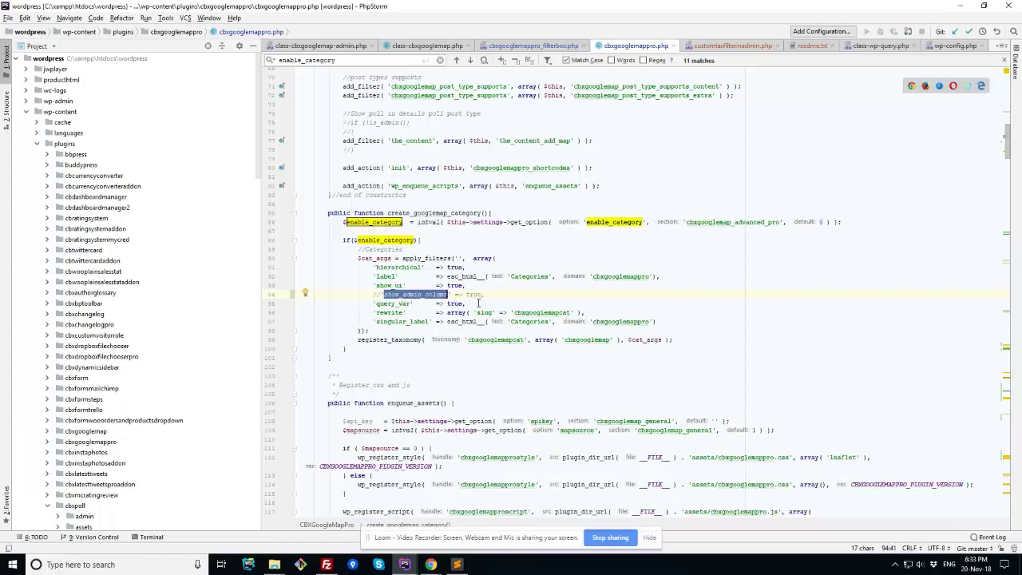
Step: Glance at class-wp-query.php and class-cbxgooglemap.php, then reselect the commented show_admin_column line
{"action": "left_click", "coordinate": [880, 46]}
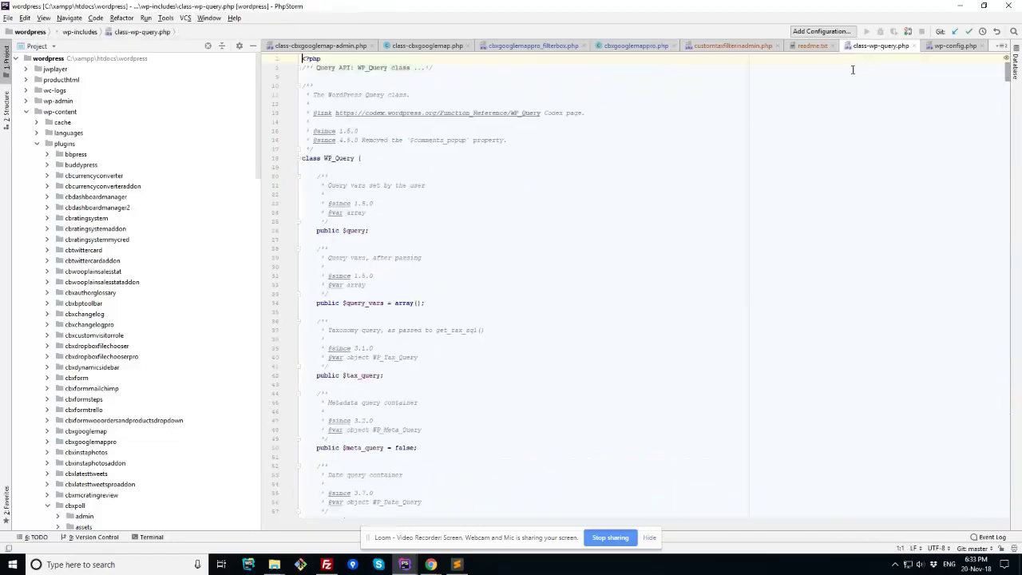
{"action": "left_click", "coordinate": [416, 46]}
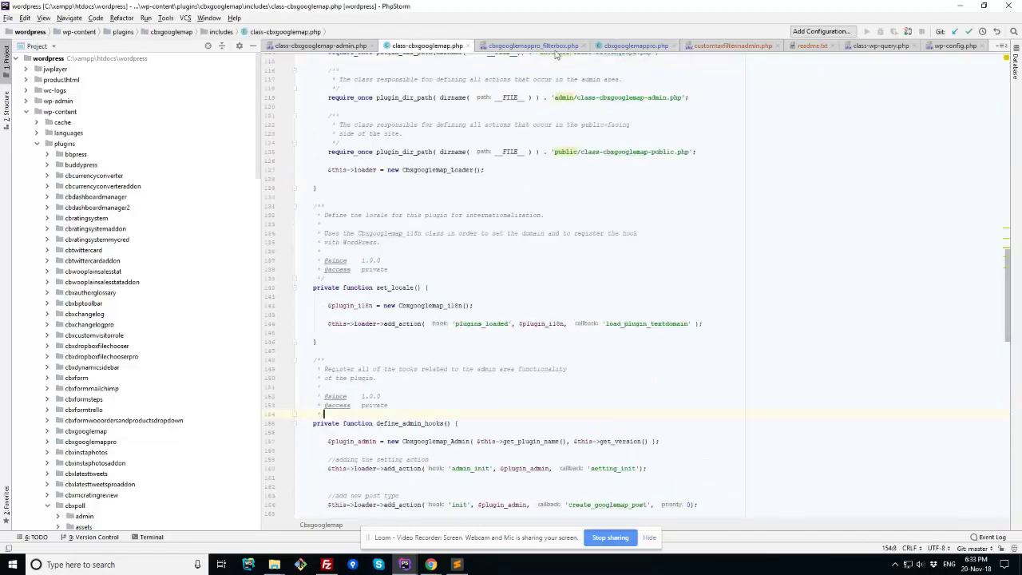
{"action": "left_click", "coordinate": [660, 48]}
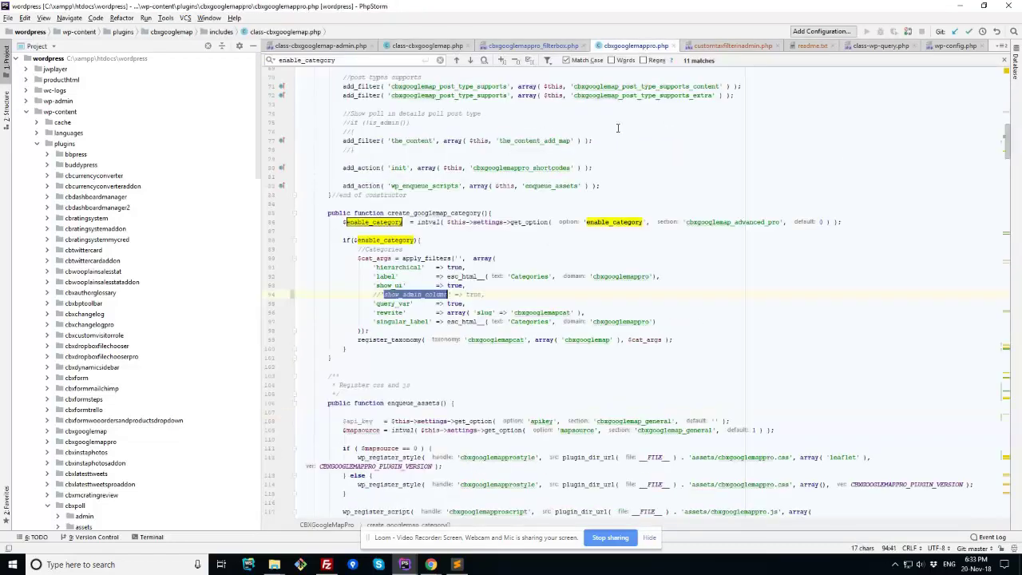
{"action": "left_click_drag", "start_coordinate": [368, 293], "coordinate": [523, 290]}
{"action": "left_click", "coordinate": [369, 285]}
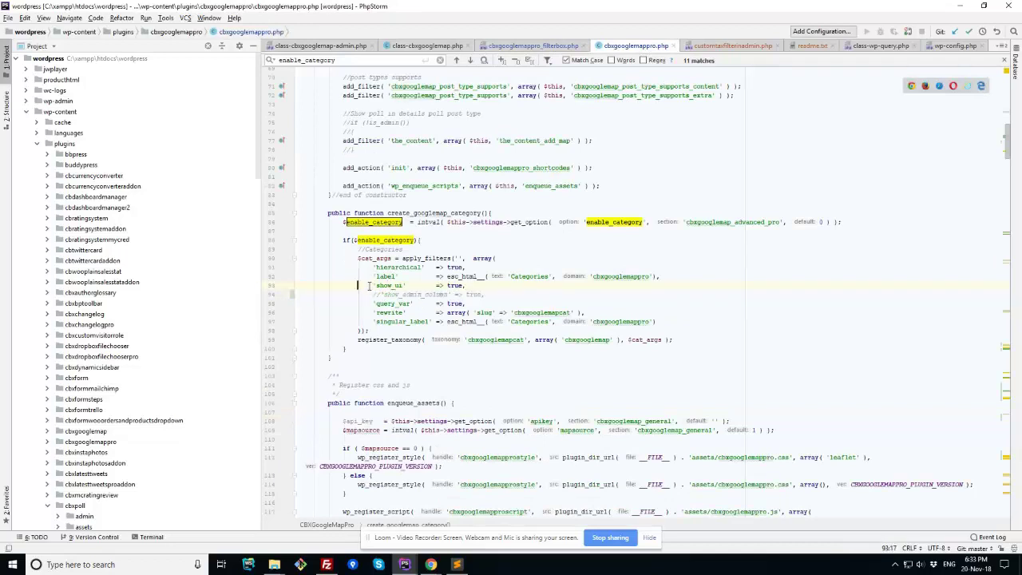
{"action": "left_click_drag", "start_coordinate": [369, 295], "coordinate": [527, 296]}
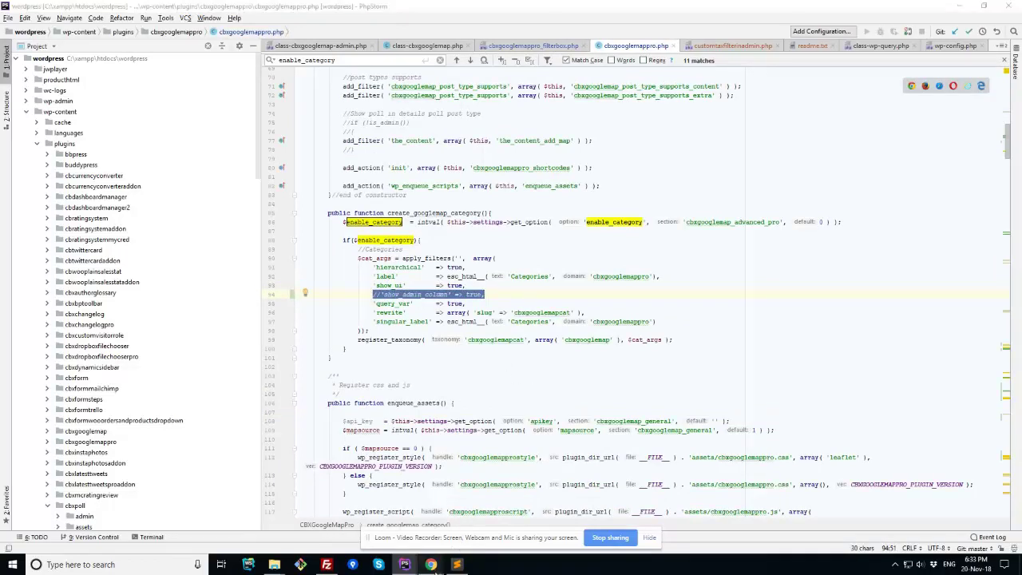
Step: Check the Maps list in the browser, then uncomment 'show_admin_column' => true with Ctrl+/
{"action": "left_click", "coordinate": [430, 565]}
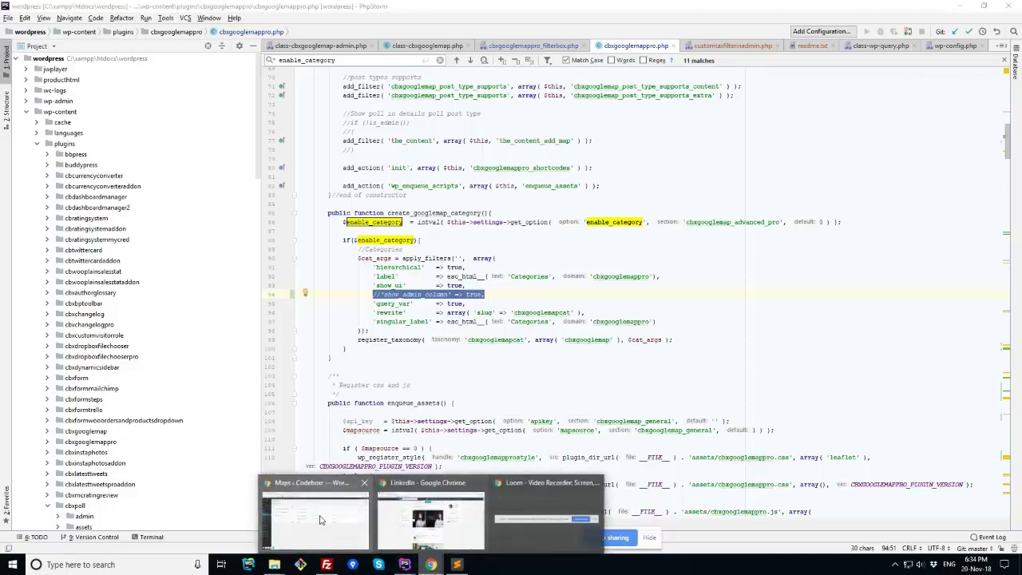
{"action": "left_click", "coordinate": [335, 515]}
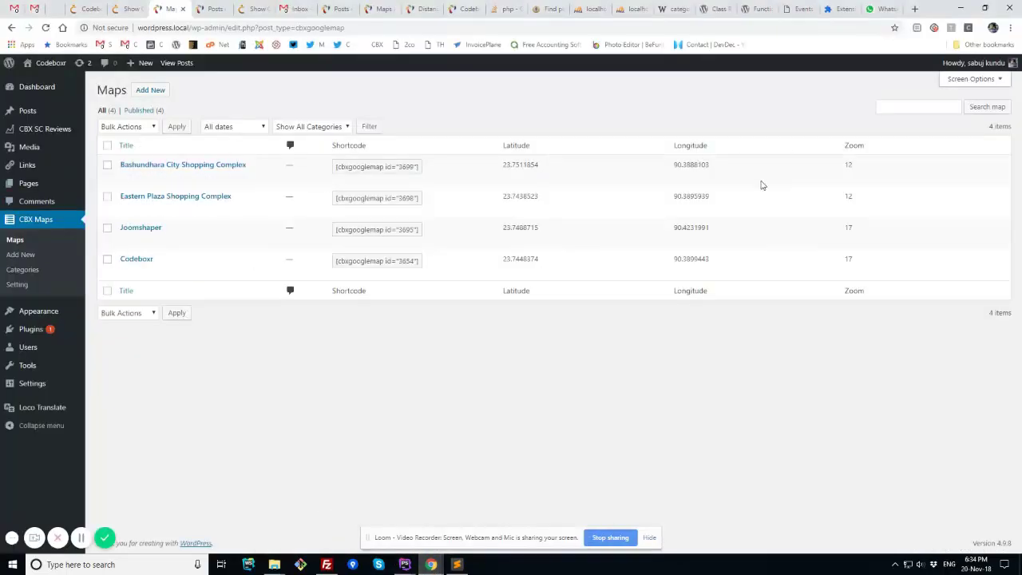
{"action": "mouse_move", "coordinate": [404, 565]}
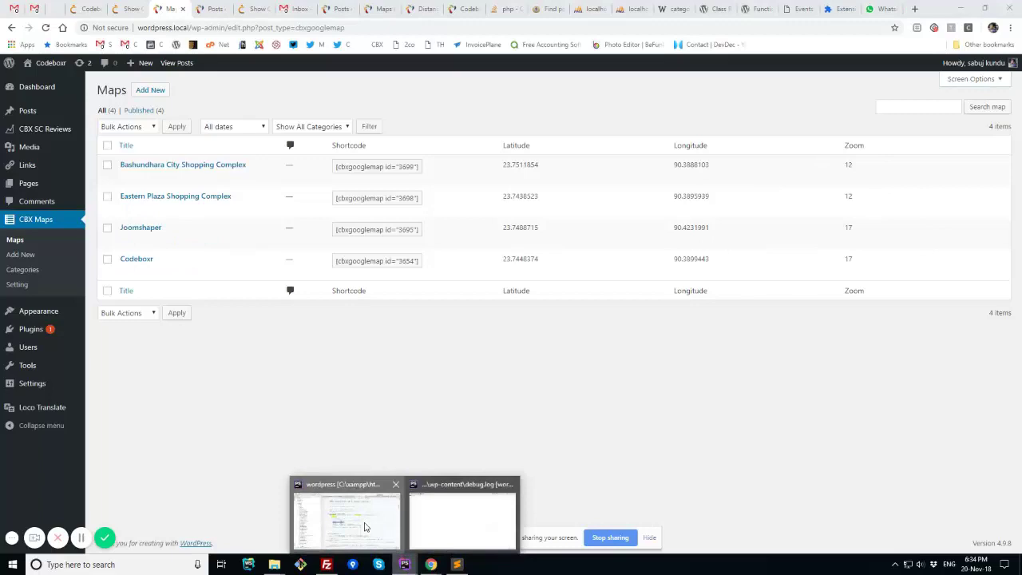
{"action": "left_click", "coordinate": [365, 527]}
{"action": "left_click", "coordinate": [375, 295]}
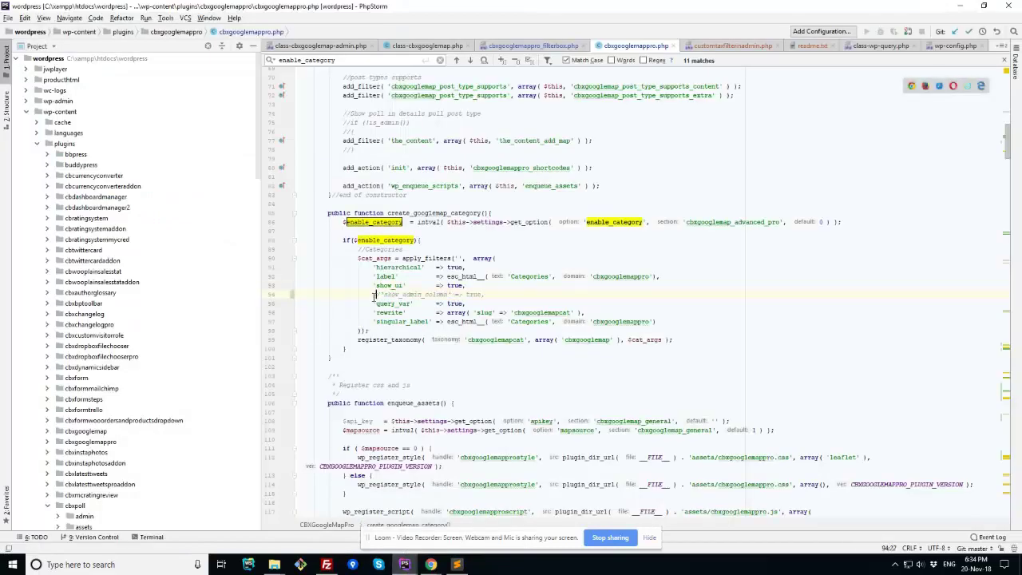
{"action": "key", "text": "ctrl+slash"}
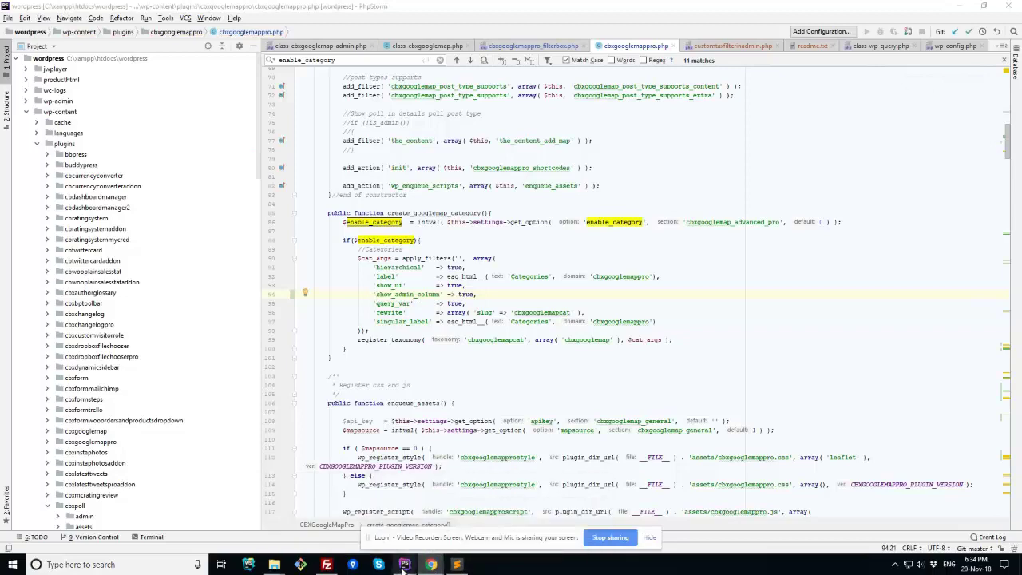
Step: Reload the Maps list and confirm the Categories column via the category filter and Screen Options
{"action": "left_click", "coordinate": [429, 564]}
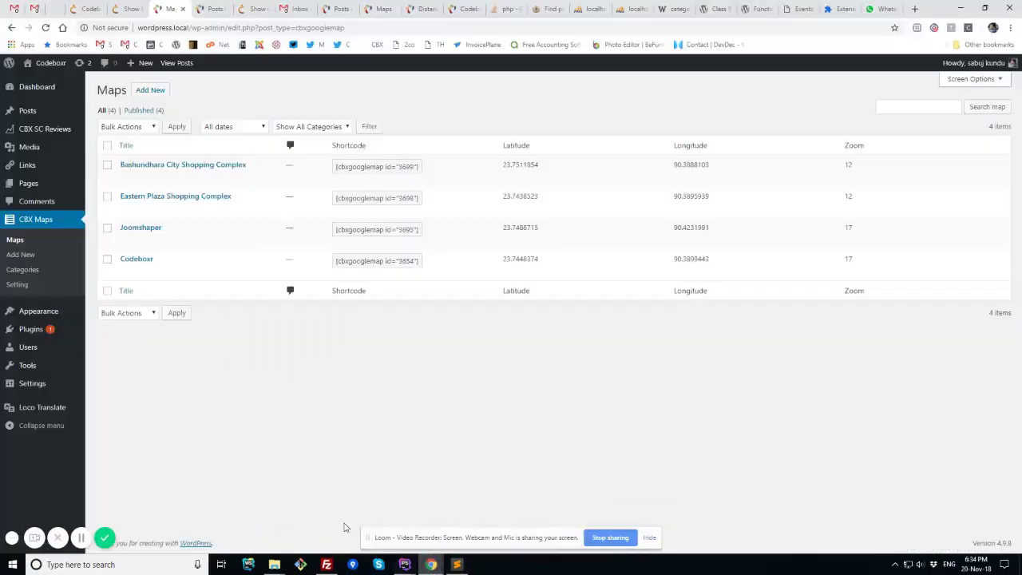
{"action": "left_click", "coordinate": [47, 28]}
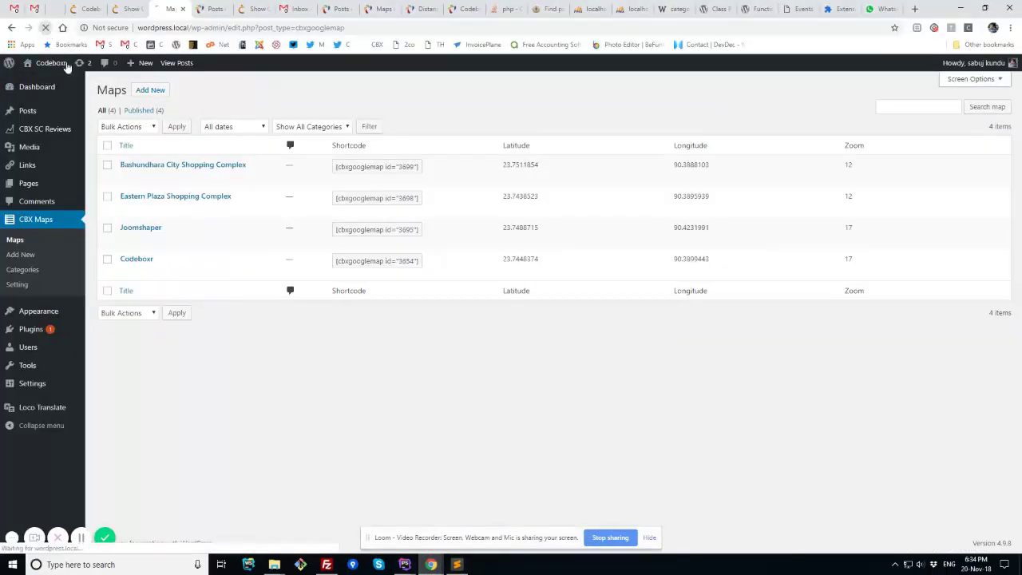
{"action": "left_click", "coordinate": [298, 128]}
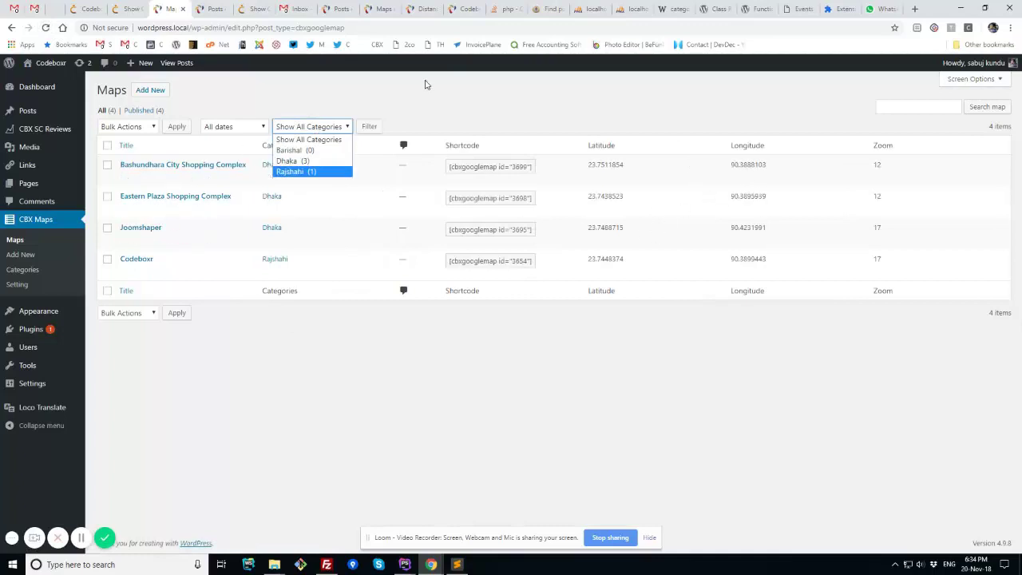
{"action": "left_click", "coordinate": [952, 83]}
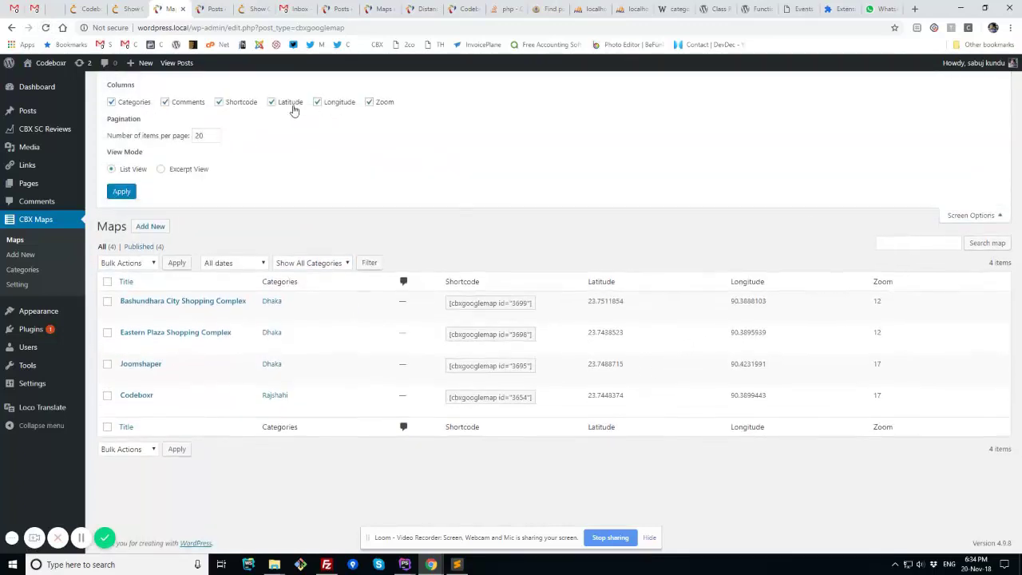
{"action": "mouse_move", "coordinate": [276, 346]}
{"action": "left_click", "coordinate": [111, 103]}
{"action": "left_click", "coordinate": [982, 215]}
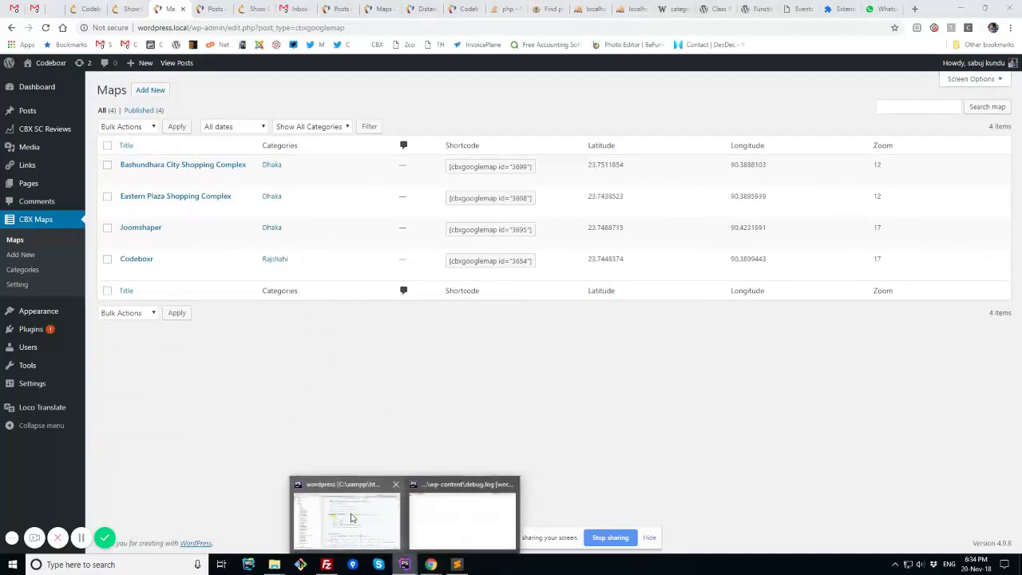
{"action": "left_click", "coordinate": [431, 511]}
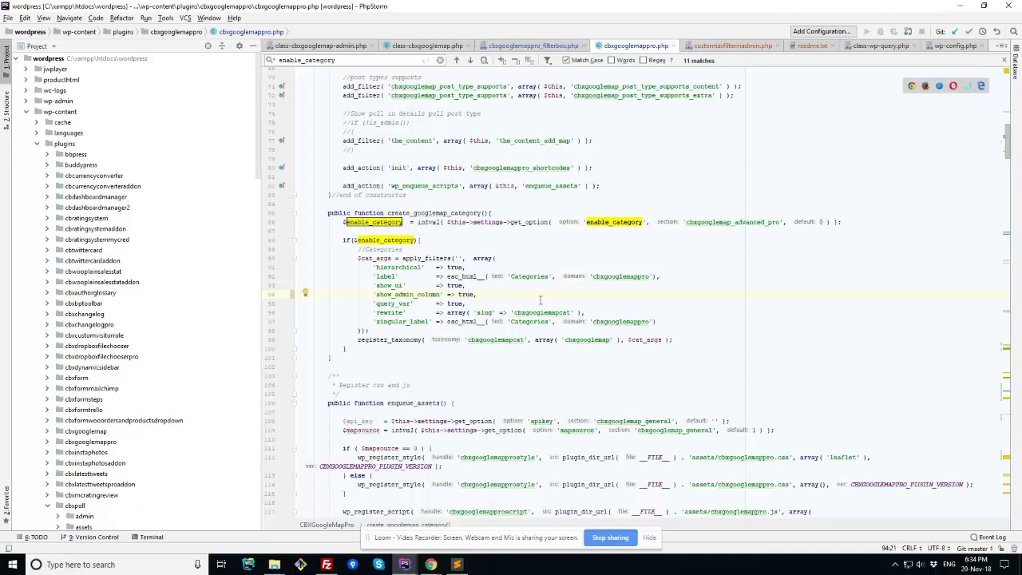
Step: Find the register_taxonomy definition by running Find in Path on the wp-includes folder
{"action": "double_click", "coordinate": [390, 340]}
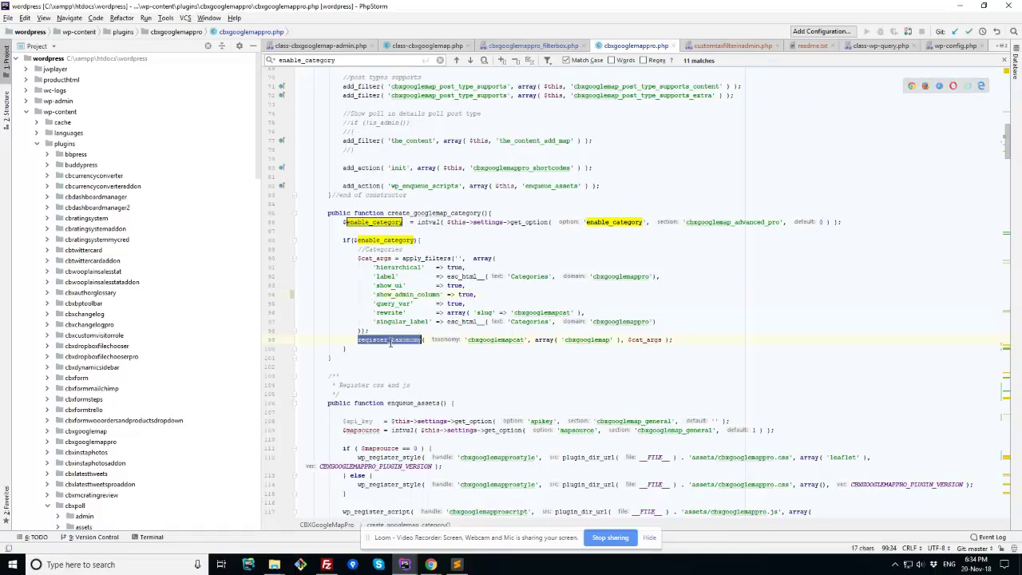
{"action": "left_click", "coordinate": [27, 112]}
{"action": "right_click", "coordinate": [55, 123]}
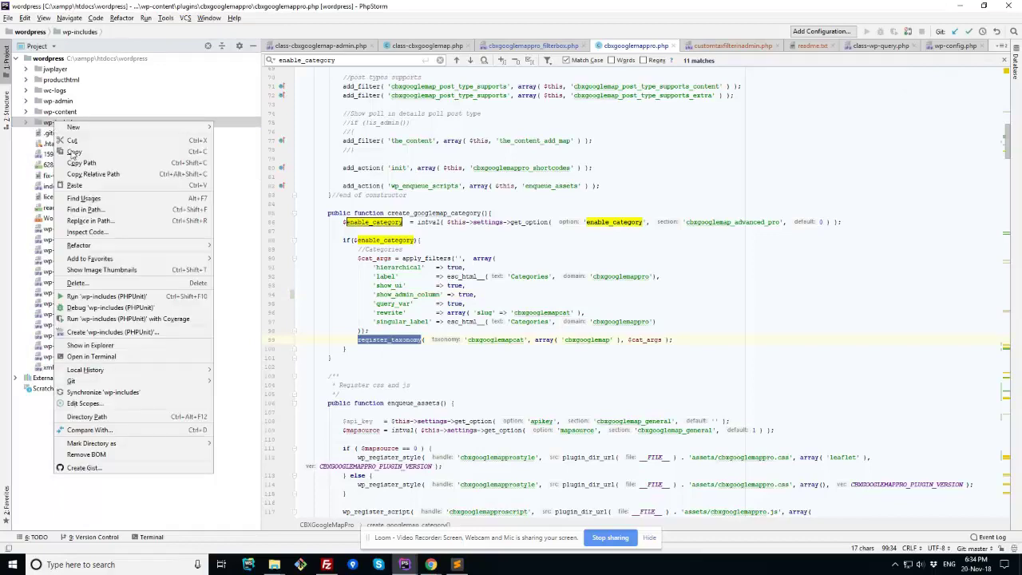
{"action": "left_click", "coordinate": [83, 209]}
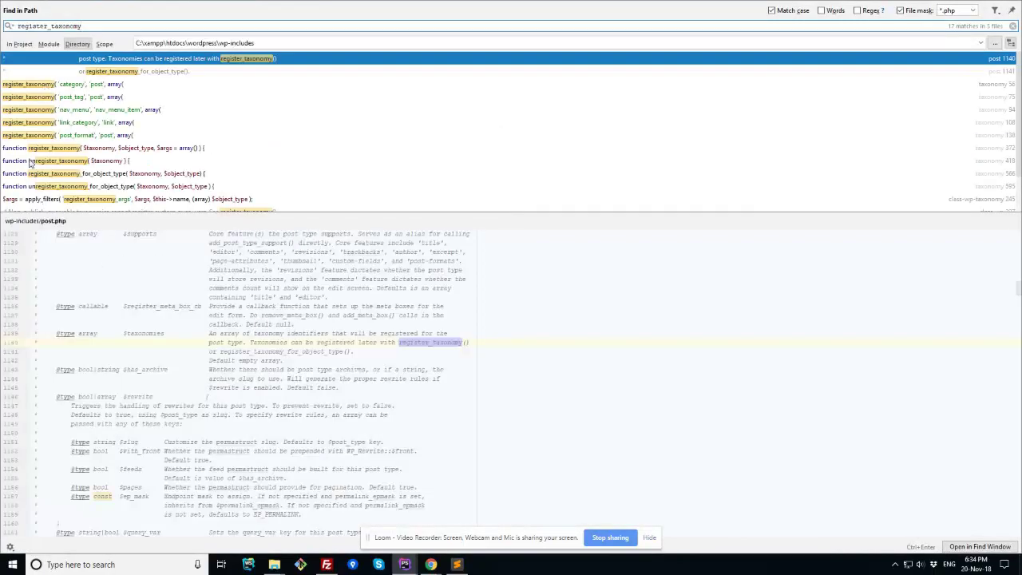
{"action": "double_click", "coordinate": [54, 150]}
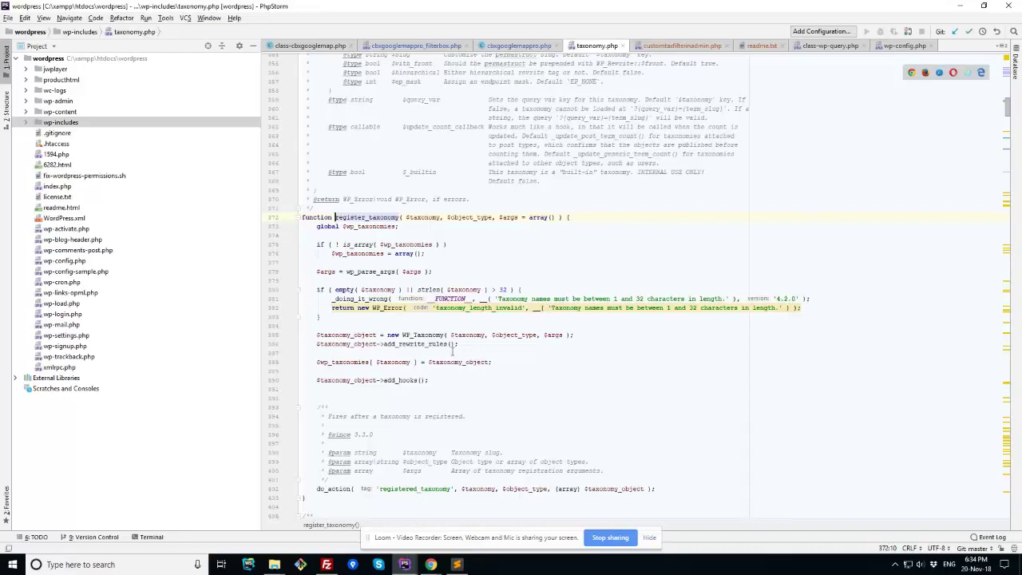
Step: Follow WP_Taxonomy into set_props and highlight show_admin_column's default of false
{"action": "left_click", "coordinate": [416, 336], "text": "ctrl"}
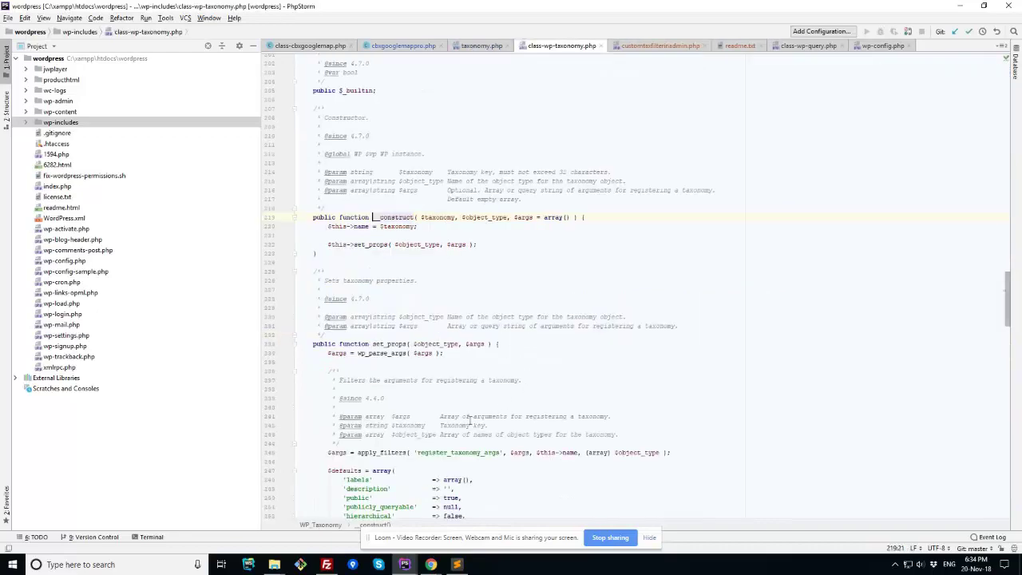
{"action": "left_click", "coordinate": [361, 247], "text": "ctrl"}
{"action": "scroll", "coordinate": [460, 424], "scroll_direction": "down", "scroll_amount": 4}
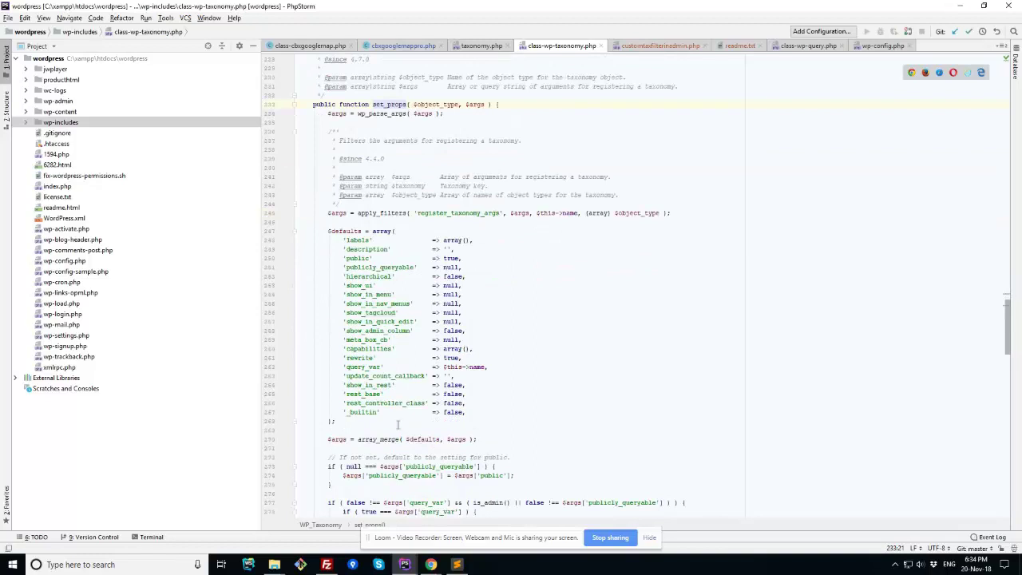
{"action": "double_click", "coordinate": [379, 331]}
{"action": "left_click", "coordinate": [515, 331]}
{"action": "mouse_move", "coordinate": [334, 330]}
{"action": "left_mouse_down"}
{"action": "mouse_move", "coordinate": [480, 332]}
{"action": "mouse_move", "coordinate": [334, 331]}
{"action": "left_mouse_up"}
{"action": "key", "text": "Up"}
{"action": "key", "text": "Up"}
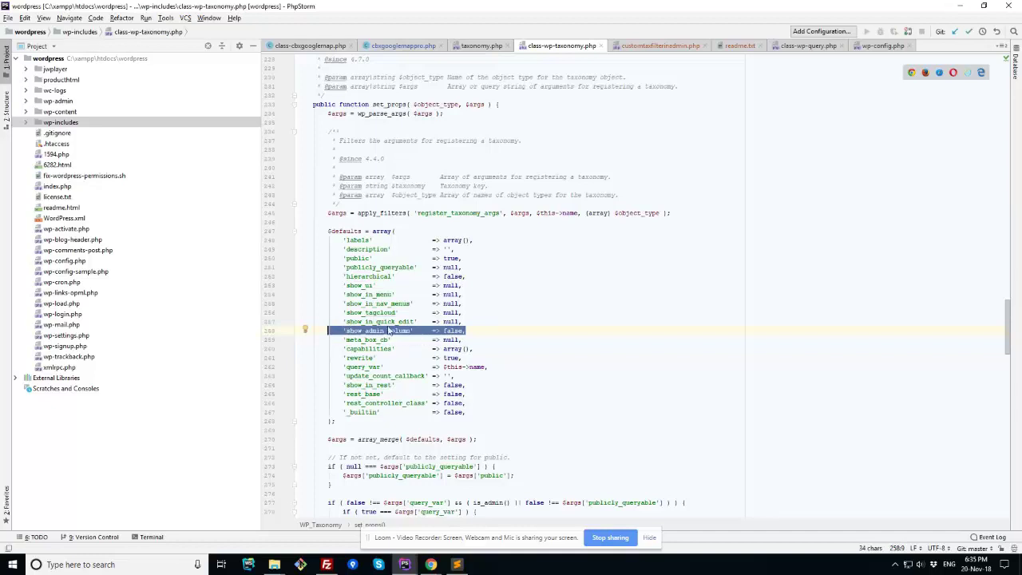
{"action": "left_click", "coordinate": [312, 527]}
{"action": "mouse_move", "coordinate": [430, 564]}
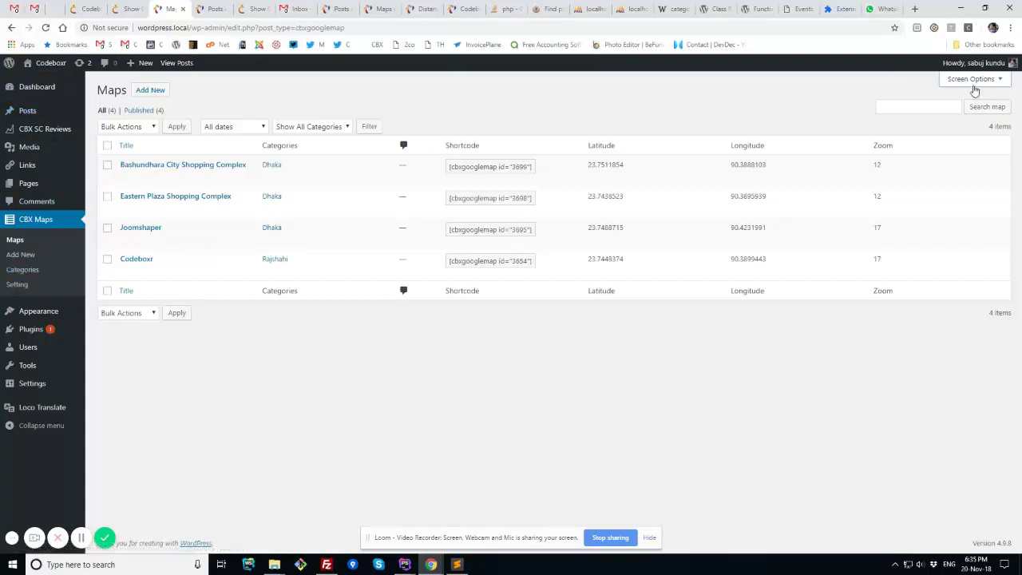
Step: Review the Maps list's Screen Options column settings once more
{"action": "left_click", "coordinate": [975, 82]}
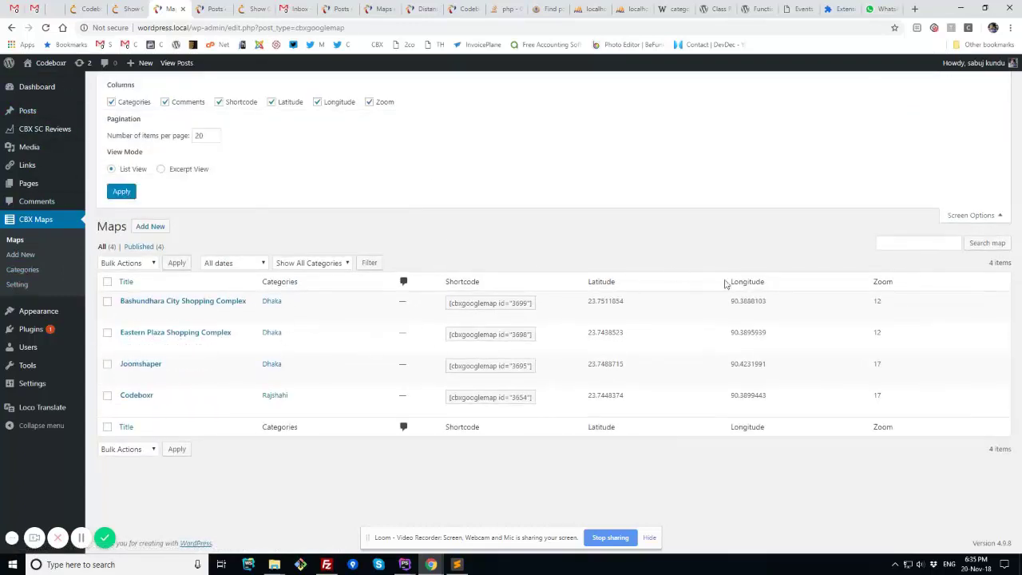
{"action": "left_click", "coordinate": [989, 215]}
{"action": "mouse_move", "coordinate": [405, 565]}
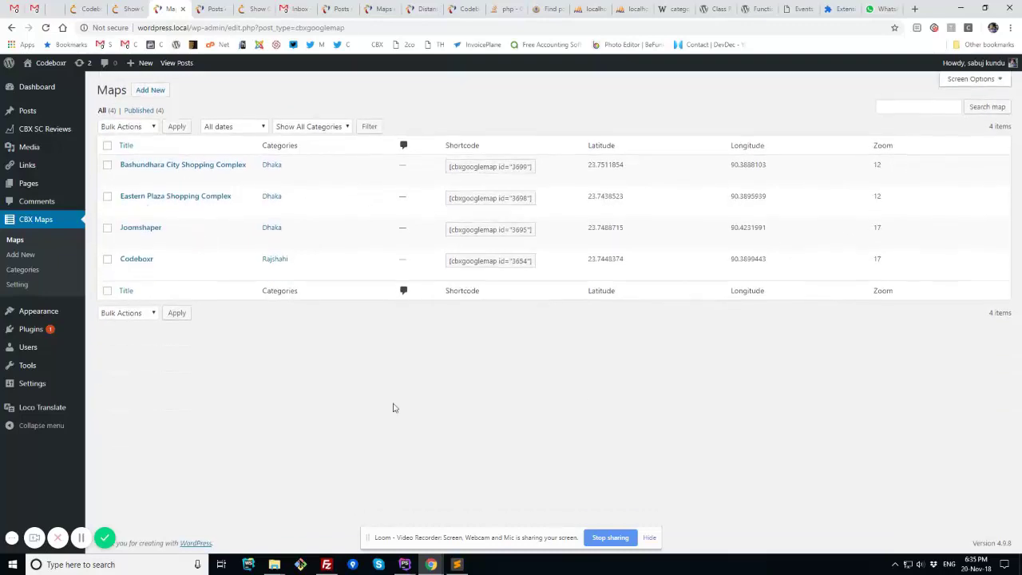
{"action": "left_click", "coordinate": [364, 547]}
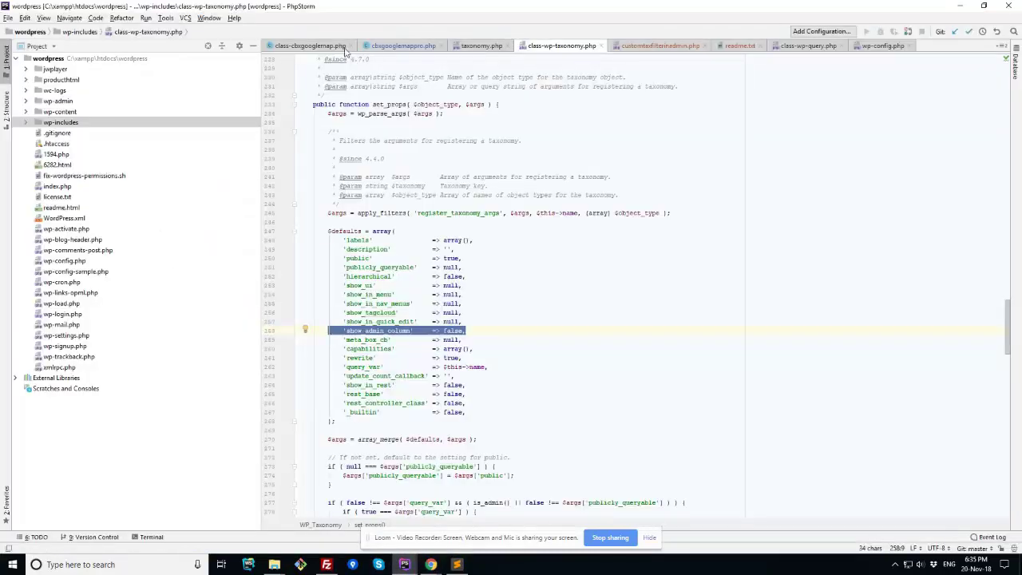
Step: Highlight the active 'show_admin_column' => true line in cbxgooglemappro.php, briefly checking the browser
{"action": "left_click", "coordinate": [411, 48]}
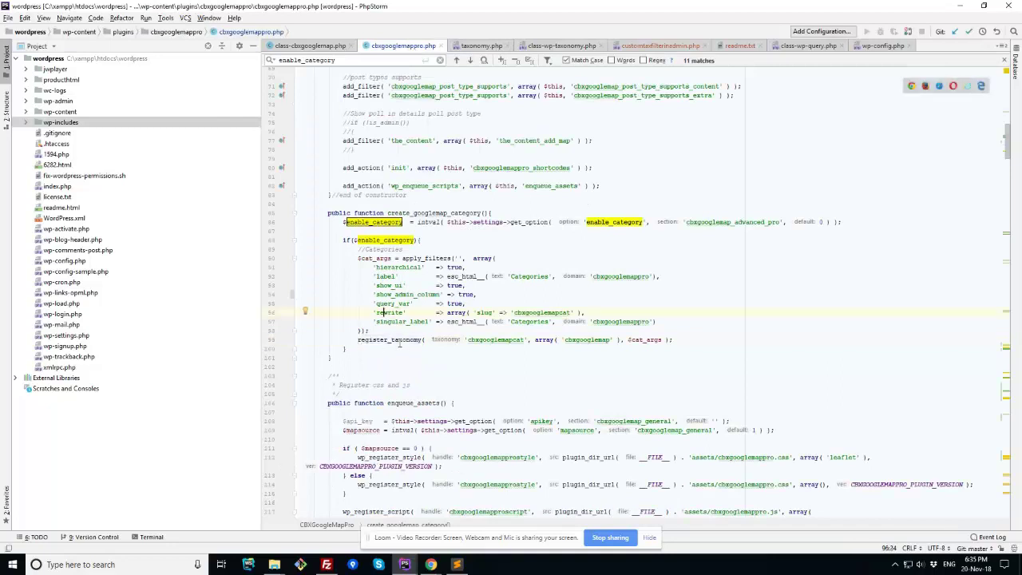
{"action": "left_click", "coordinate": [372, 294]}
{"action": "left_click_drag", "start_coordinate": [372, 294], "coordinate": [479, 294]}
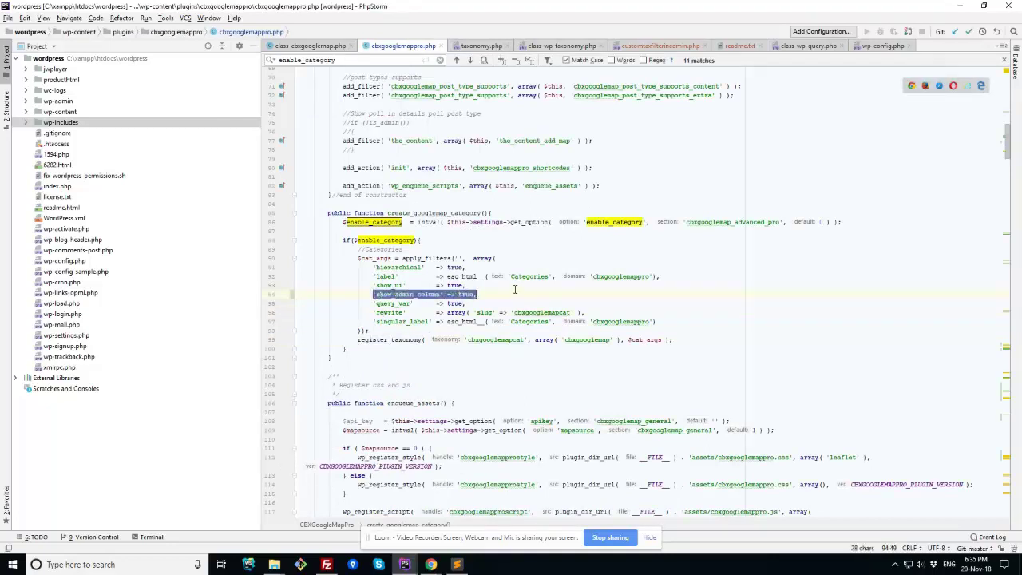
{"action": "left_click", "coordinate": [372, 294]}
{"action": "left_click_drag", "start_coordinate": [372, 294], "coordinate": [495, 296]}
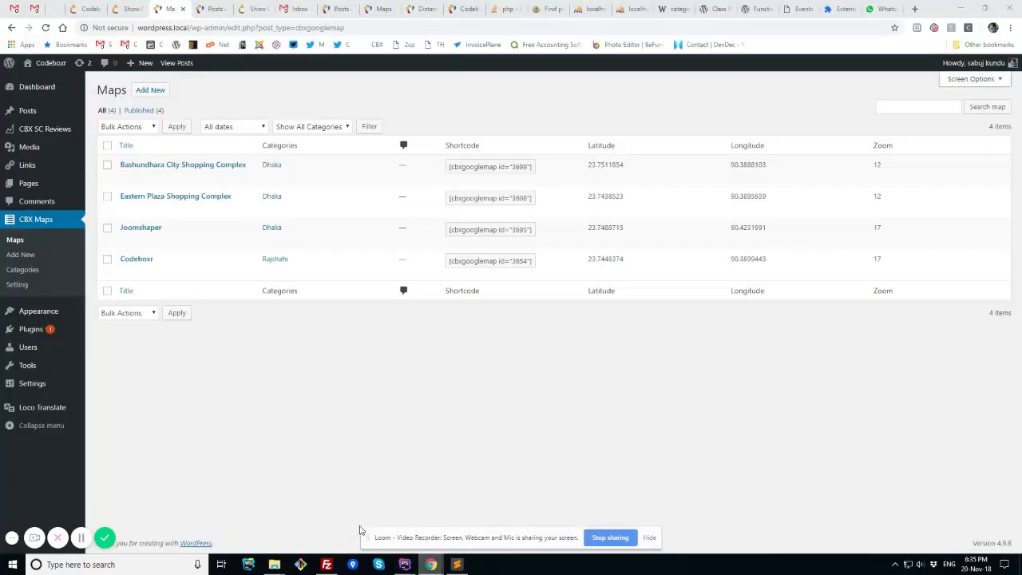
{"action": "left_click", "coordinate": [431, 565]}
{"action": "mouse_move", "coordinate": [404, 564]}
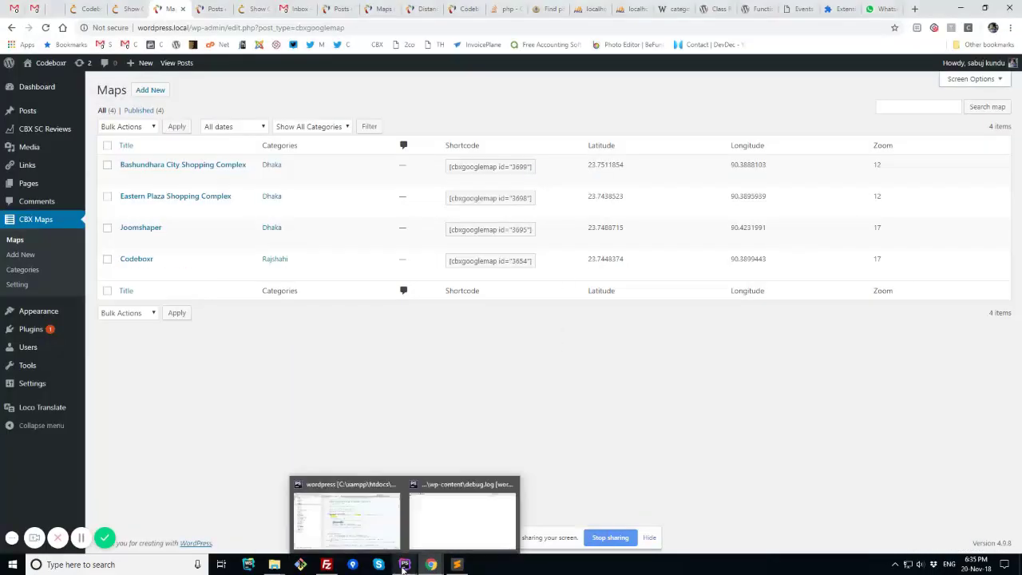
{"action": "left_click", "coordinate": [357, 525]}
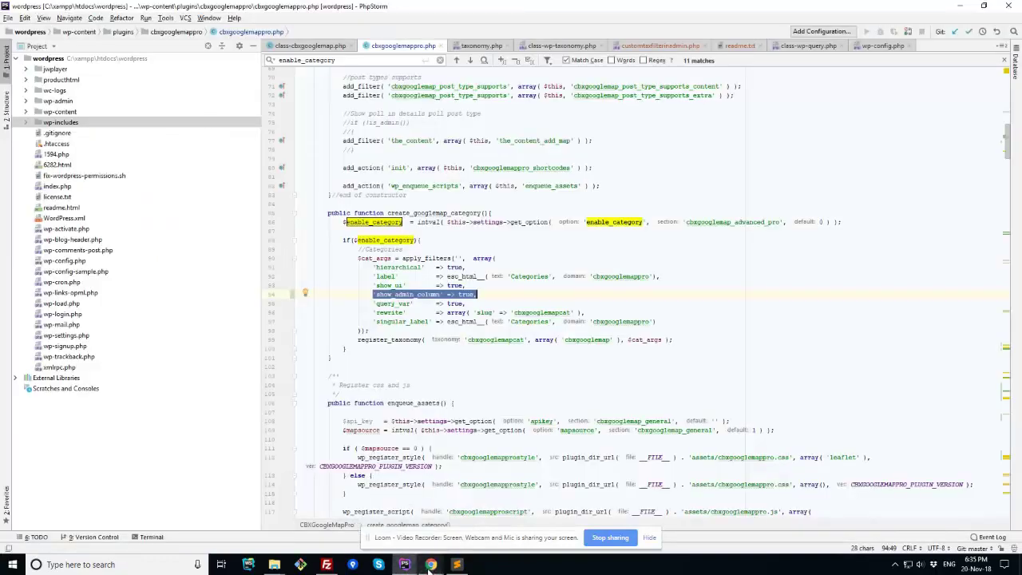